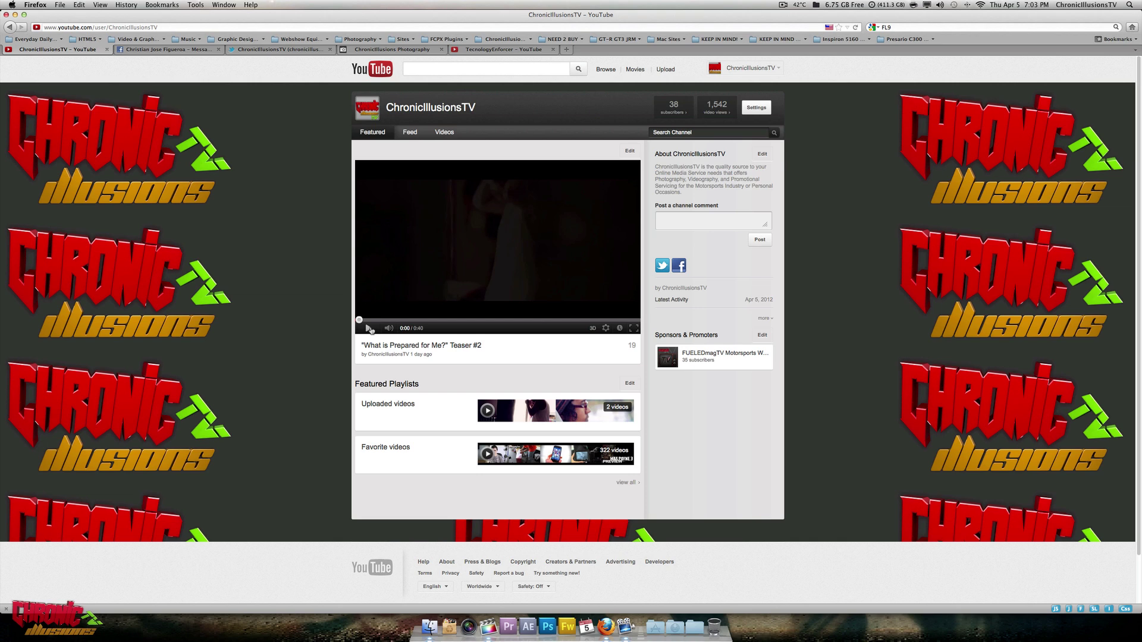
Play the channel teaser, pause it at 0:05, then switch to the Facebook conversation tab.
click(369, 329)
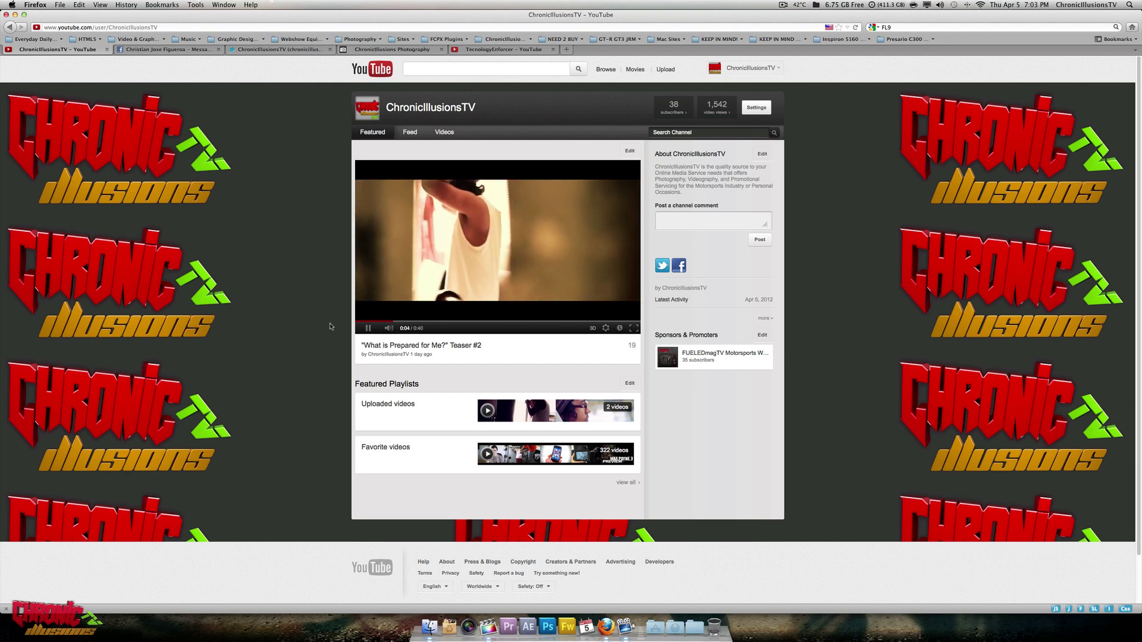
key(space)
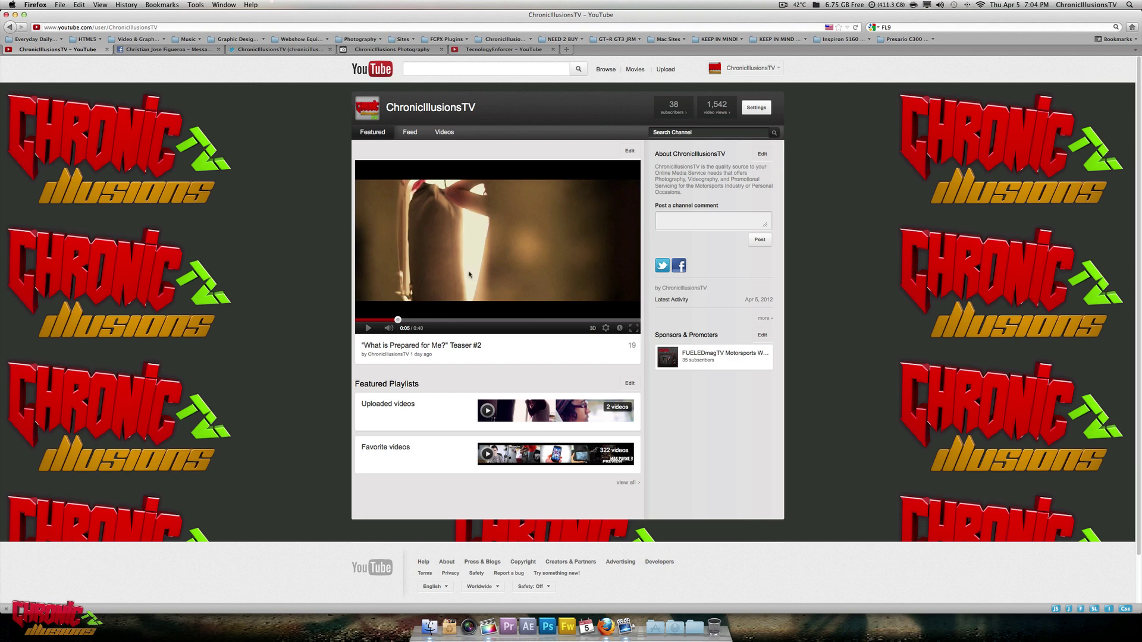
click(167, 49)
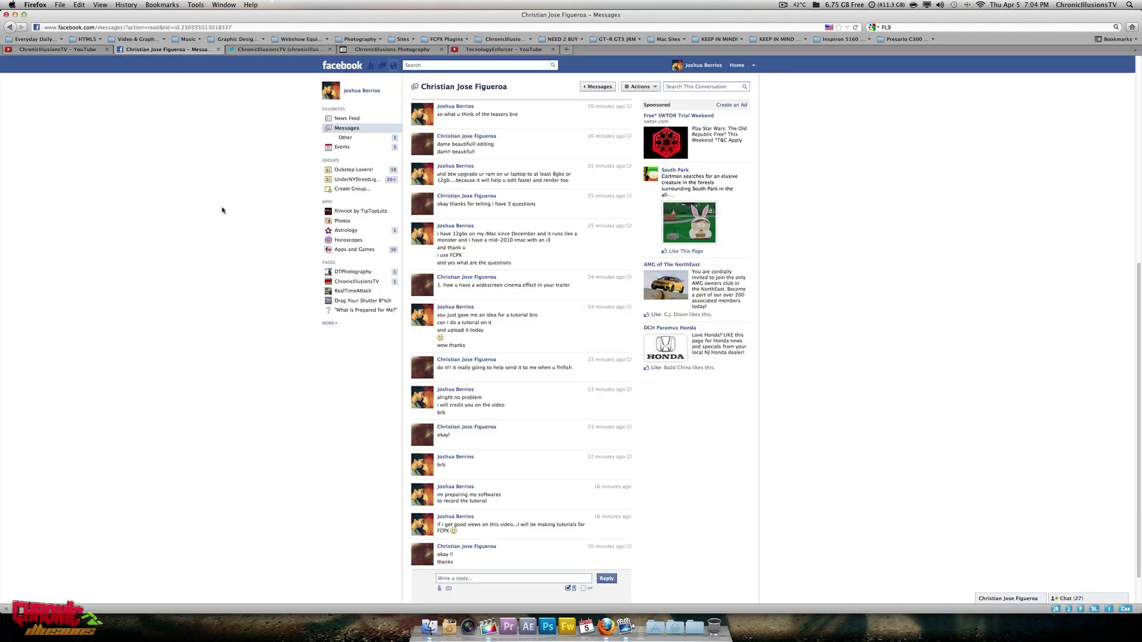
Glance over the Computer Is Freedom channel and Facebook tabs, then return to the ChronicIllusionsTV channel.
click(492, 50)
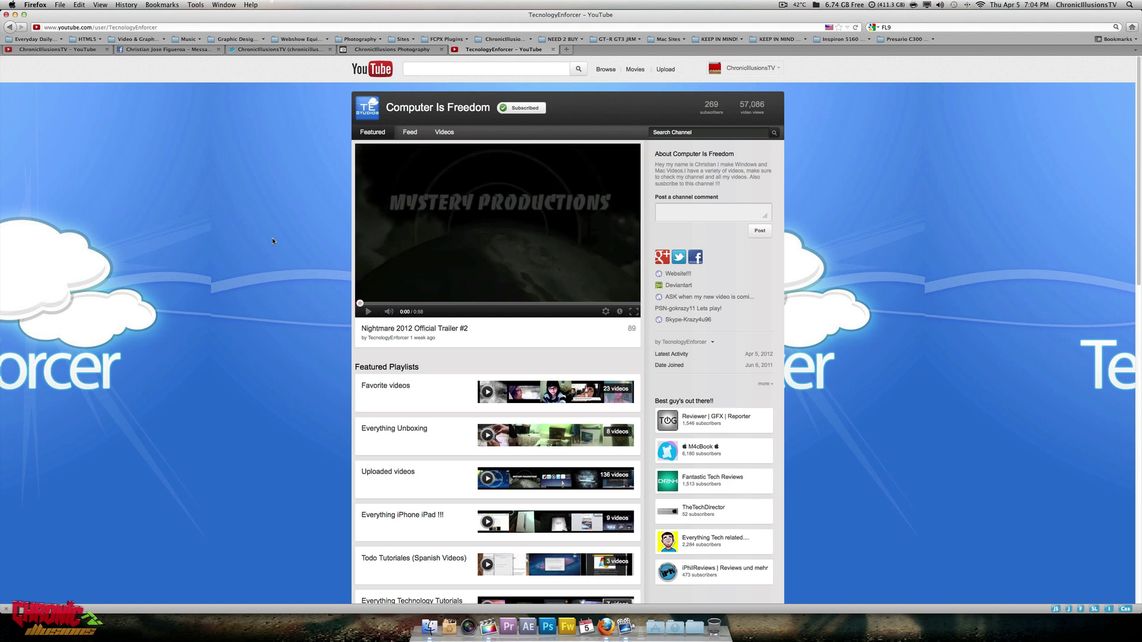
scroll(273, 241, down, 4)
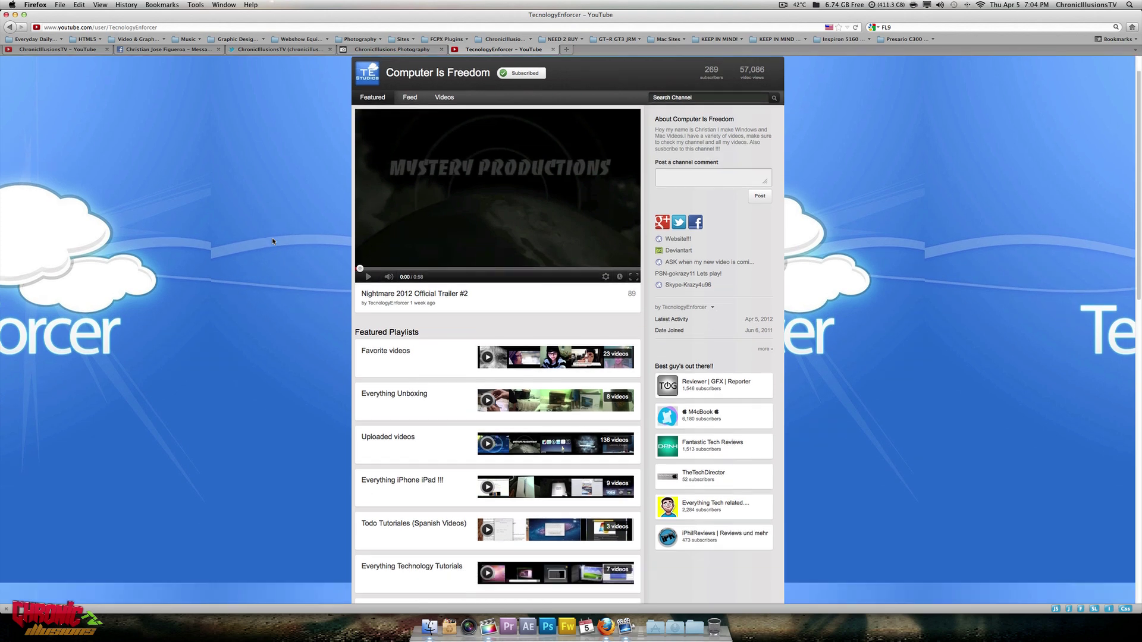
scroll(273, 241, up, 4)
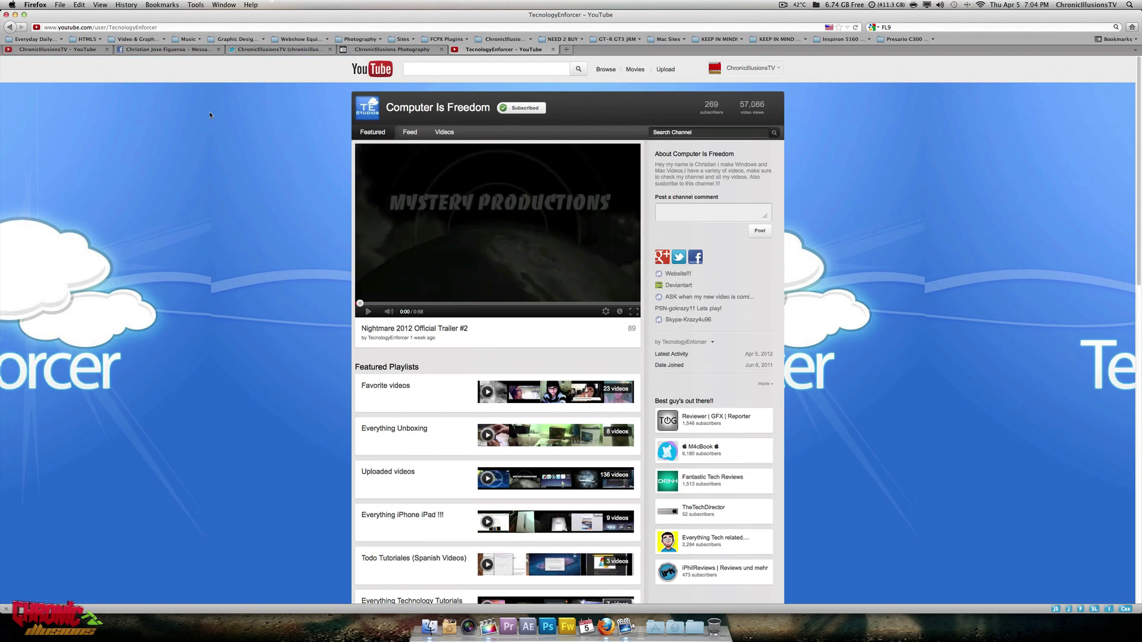
click(142, 50)
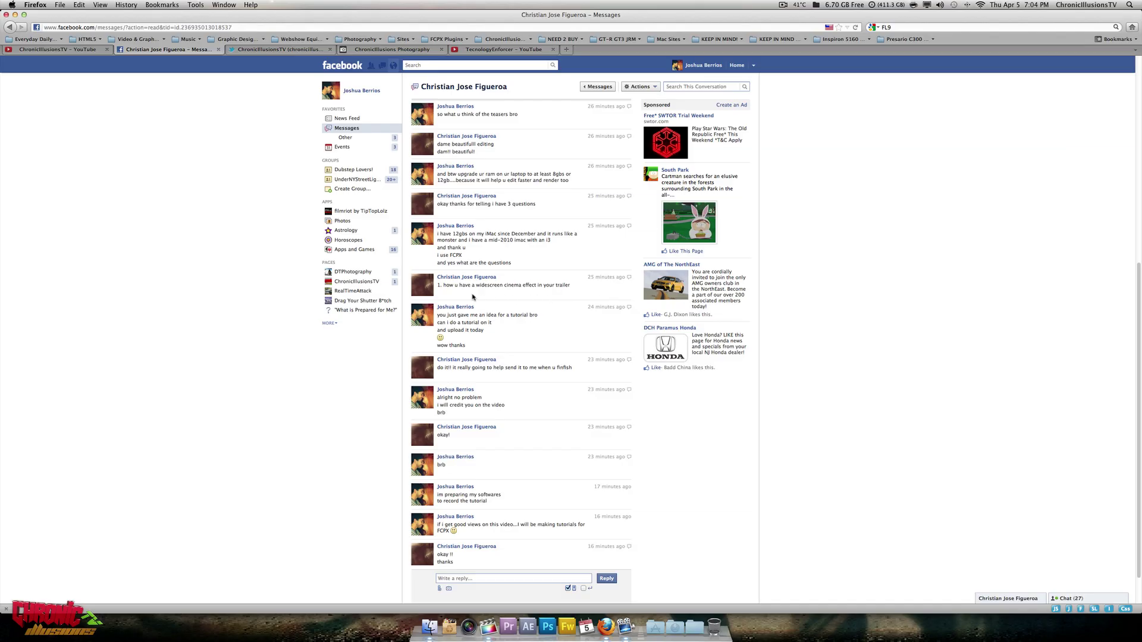
click(74, 51)
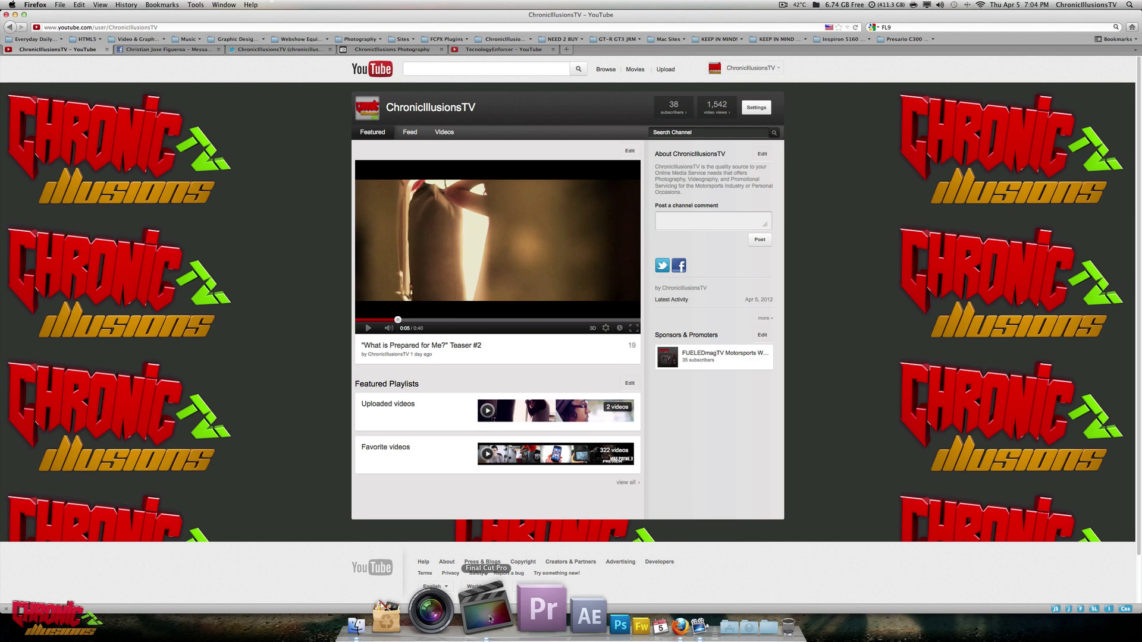
Bring Final Cut Pro forward, rewind the playhead near the timeline start, and toggle the effects list.
click(469, 627)
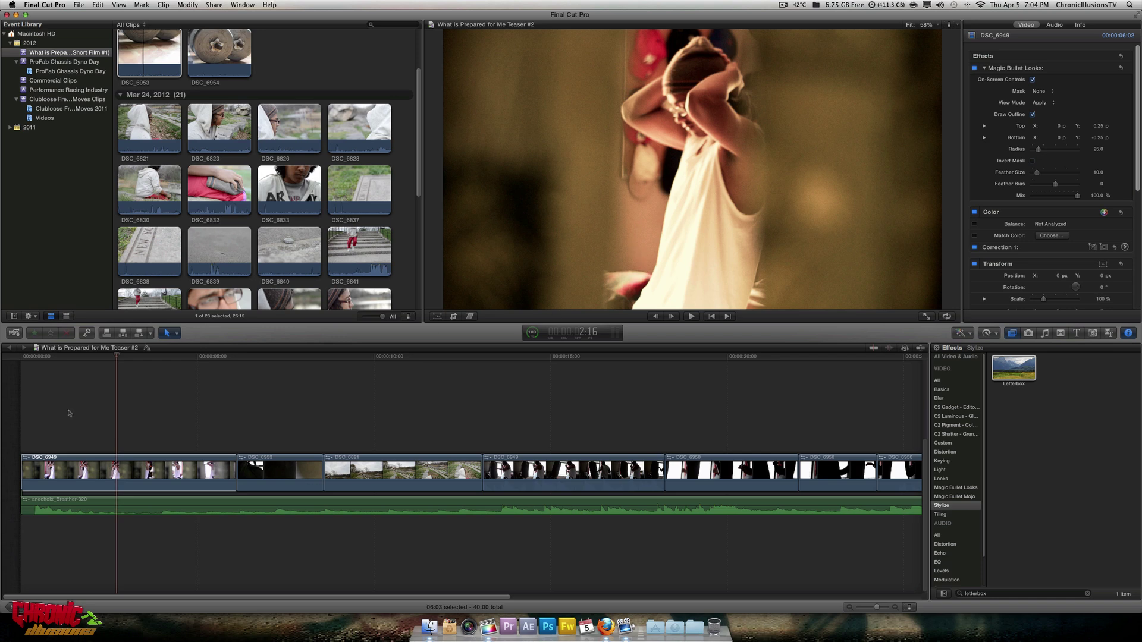
drag(116, 356, 83, 377)
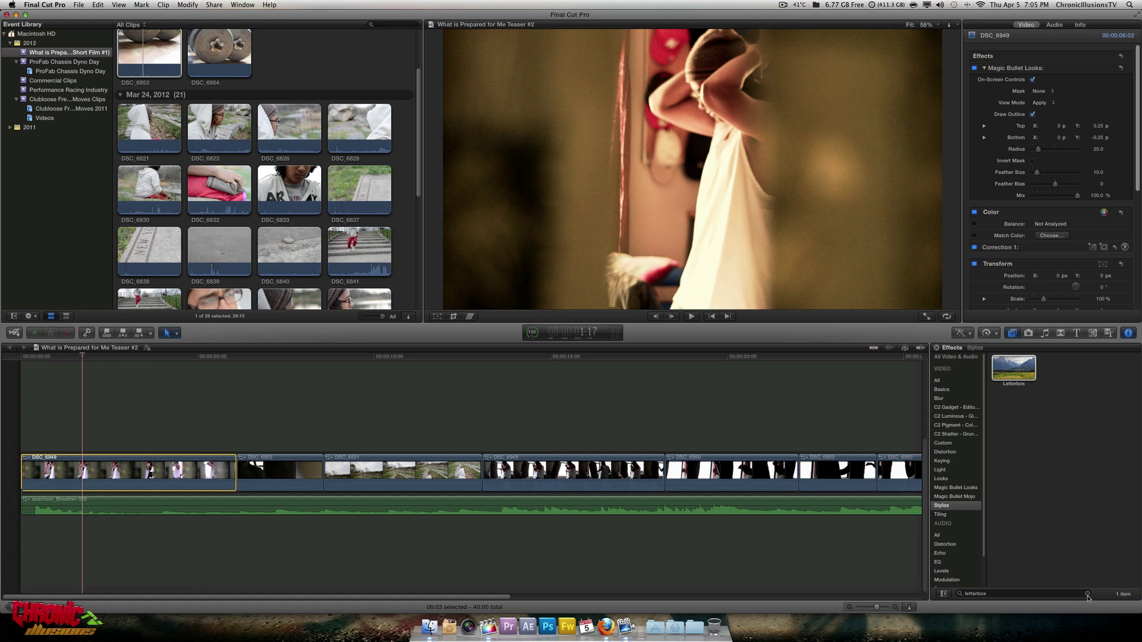
click(999, 390)
click(938, 348)
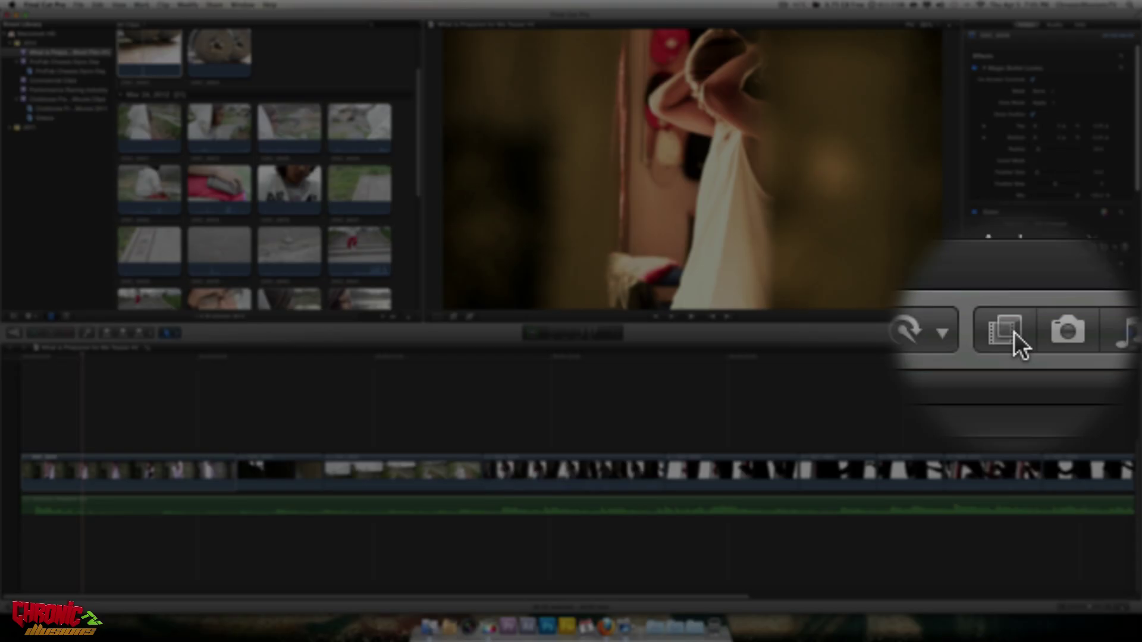
click(1011, 333)
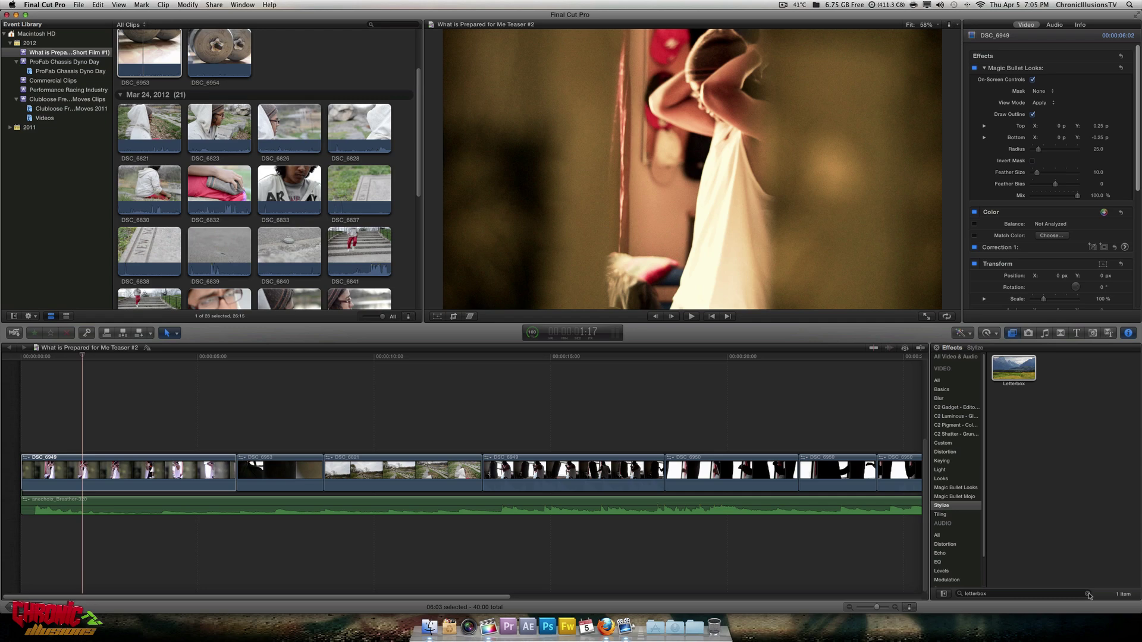
Filter the video effects to Stylize, search 'letterbox' and pick up the Letterbox effect.
click(1087, 594)
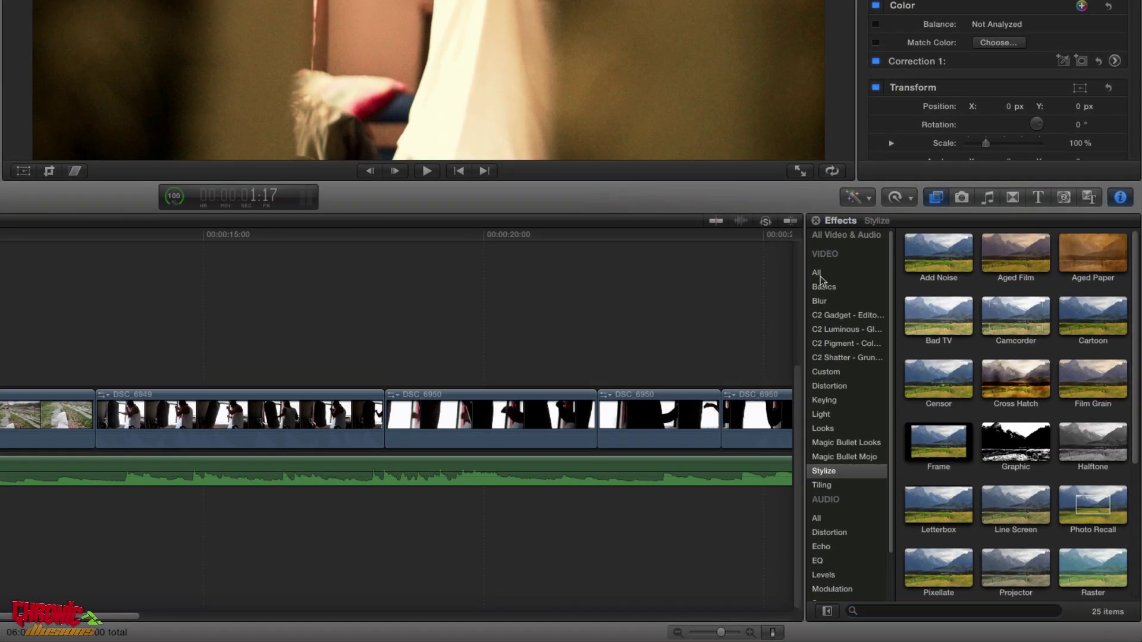
click(817, 273)
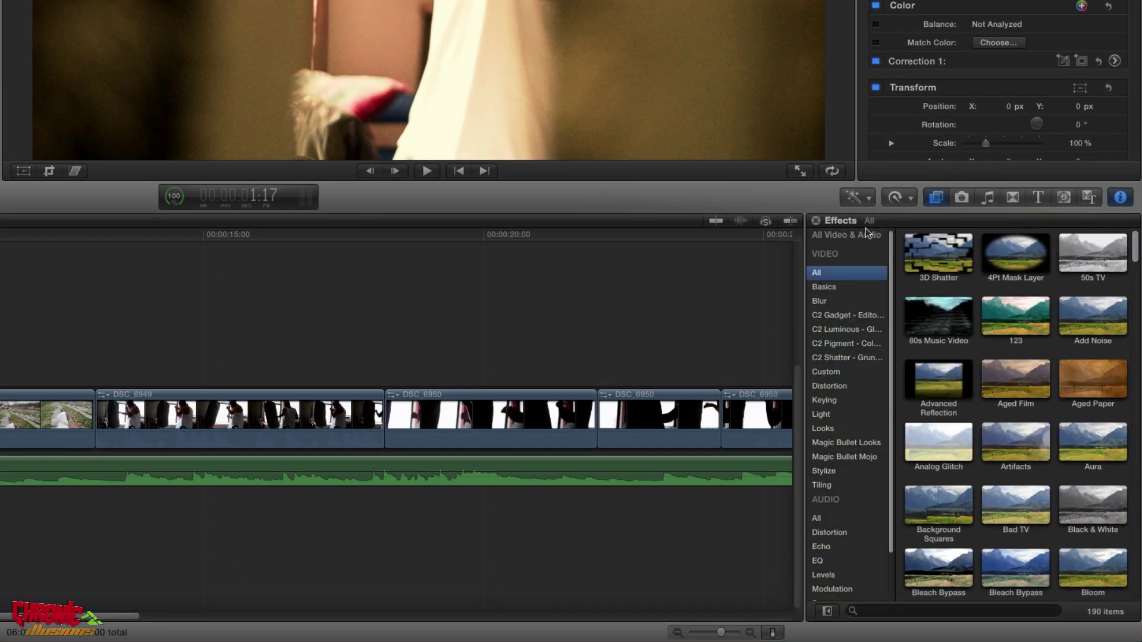
click(823, 471)
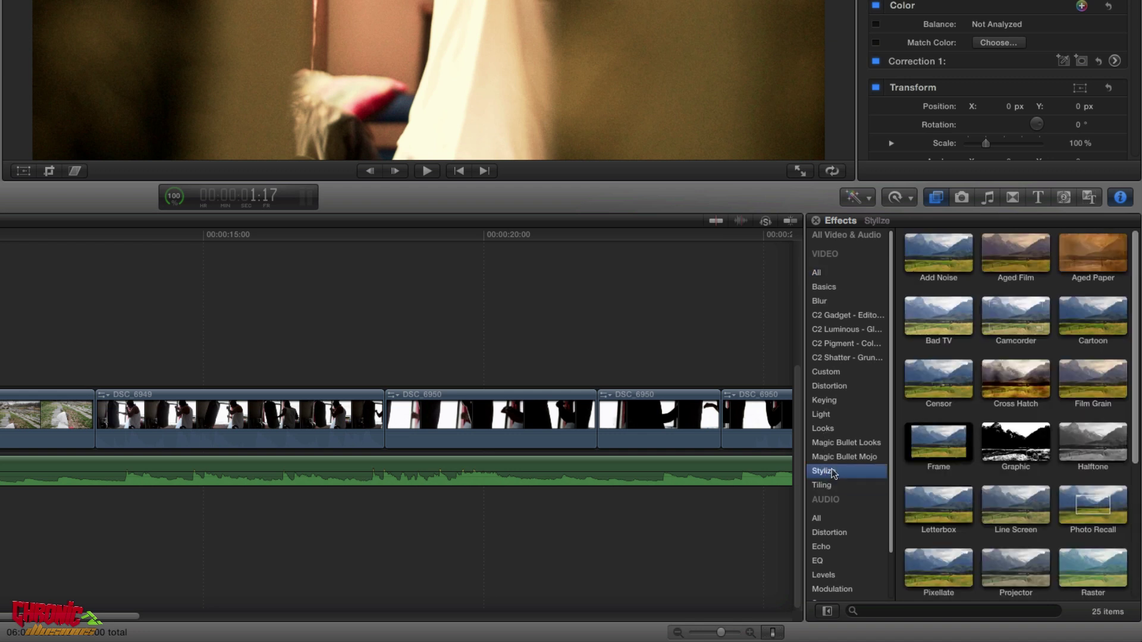
click(901, 608)
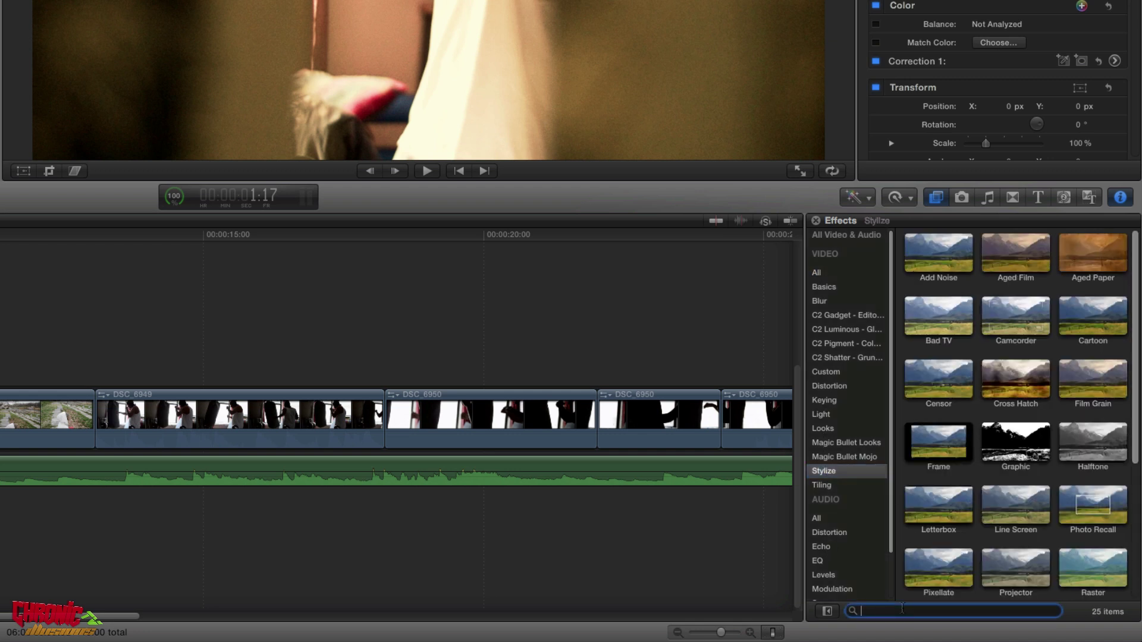
text(letterbox)
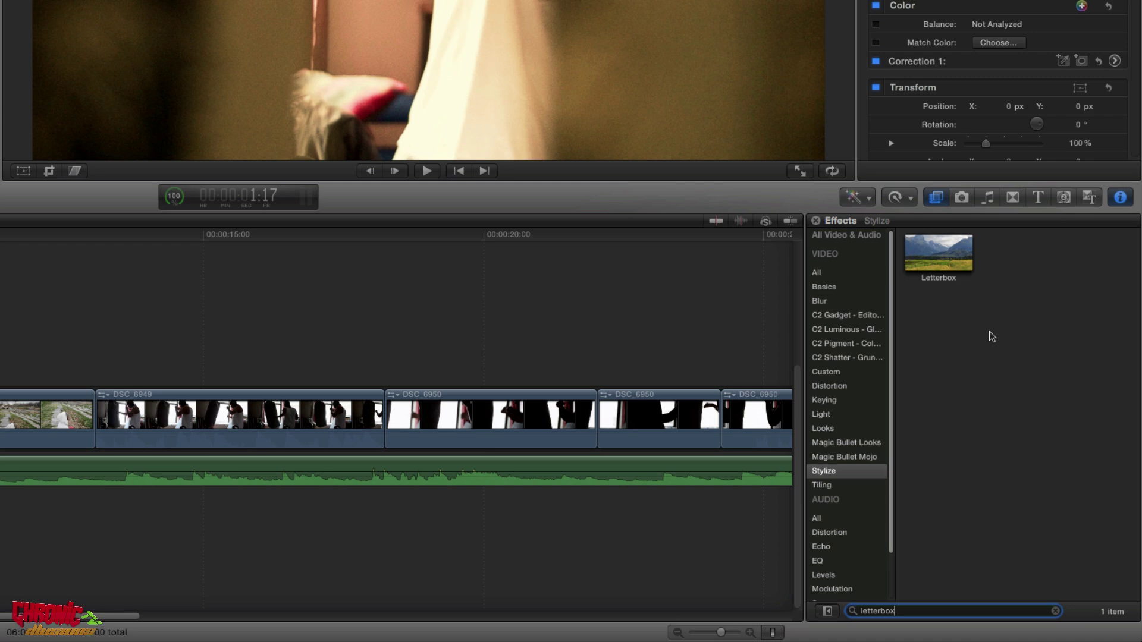
click(952, 264)
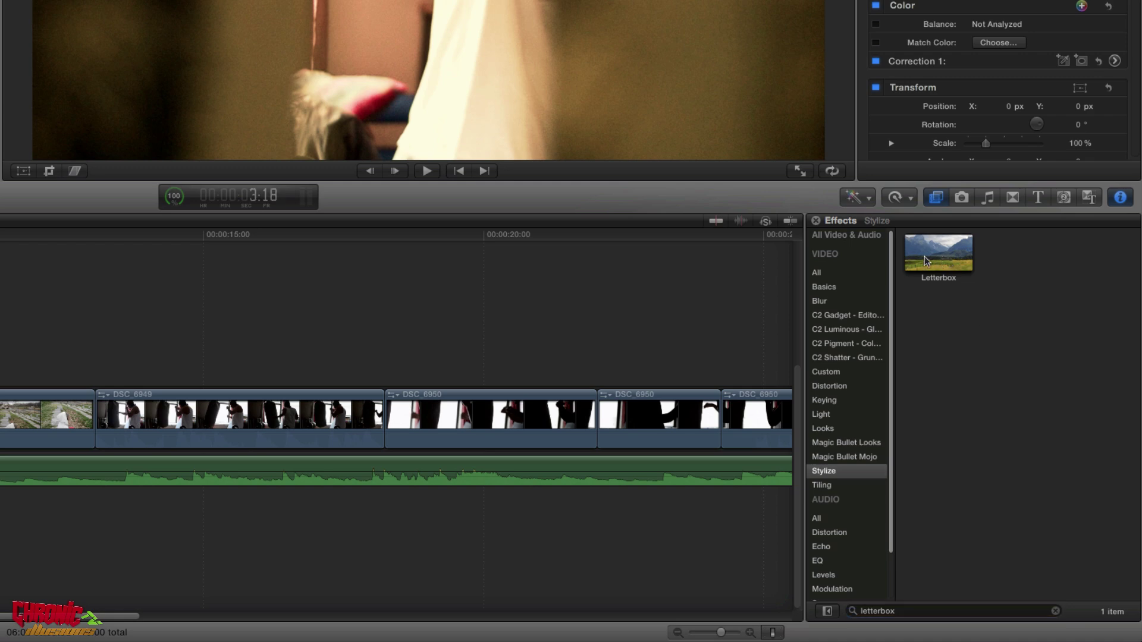
drag(938, 261, 17, 319)
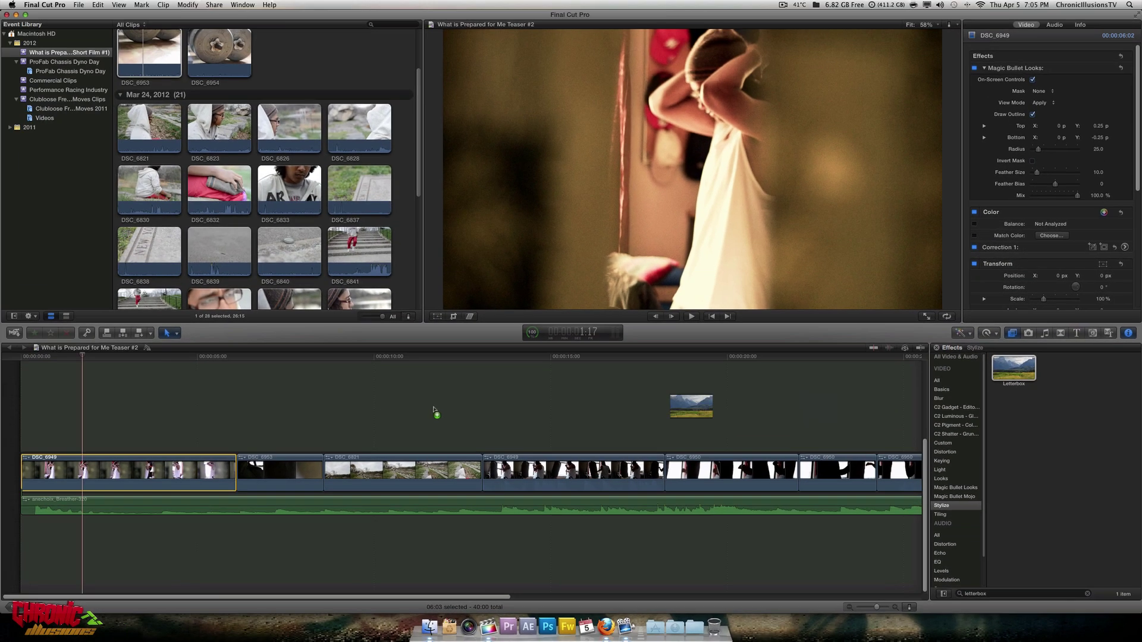
Drop Letterbox onto clip DSC_6949 and show its effect settings in the Inspector.
drag(433, 410, 180, 462)
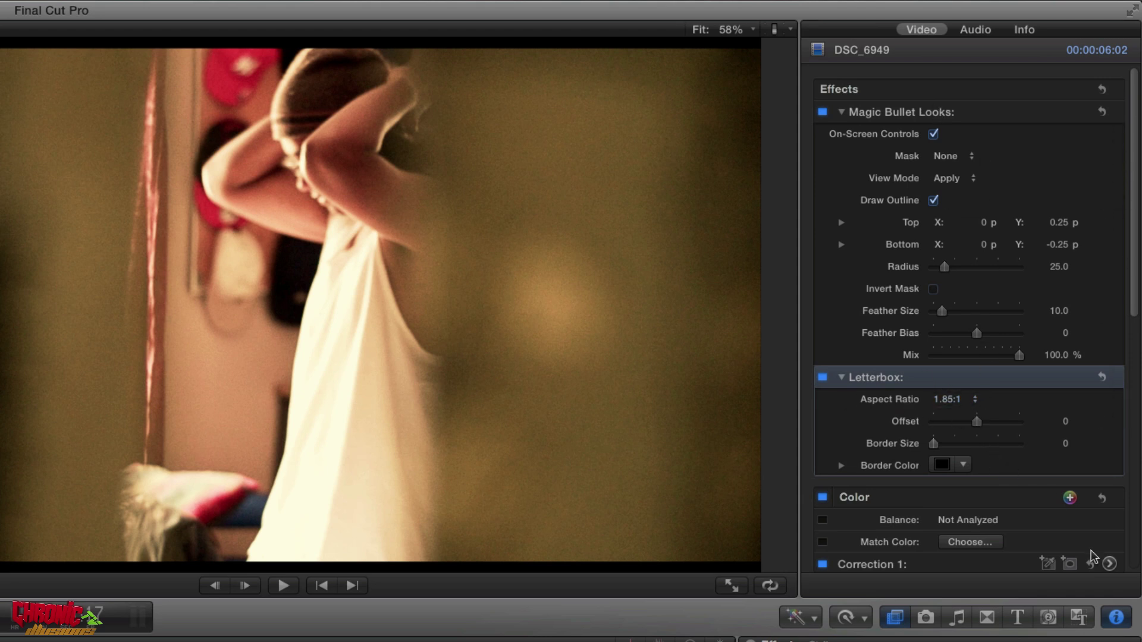
click(1116, 619)
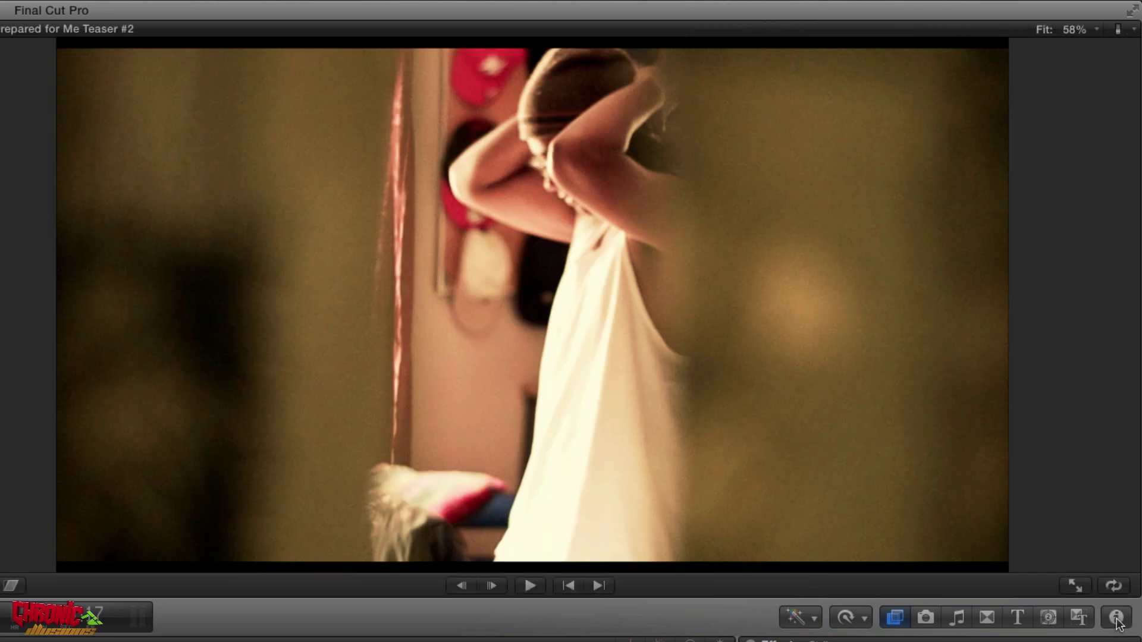
click(1117, 619)
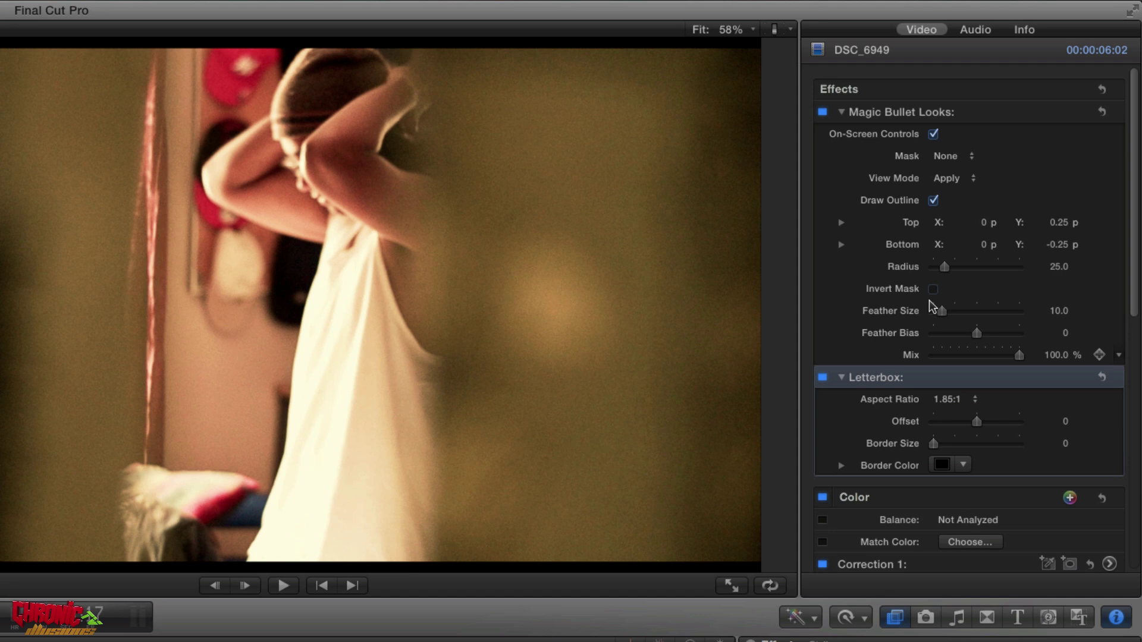
scroll(913, 309, down, 1)
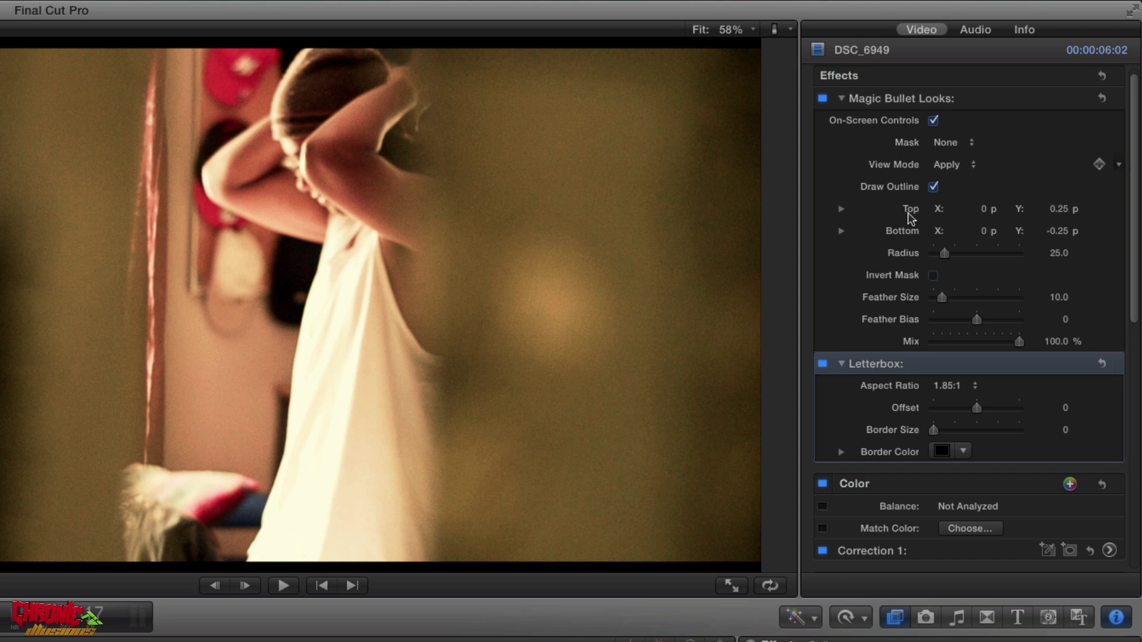
Cycle the Letterbox aspect ratio through 1.66, 1.78, 1.85 and 2.35, ending on 3.00:1.
click(957, 386)
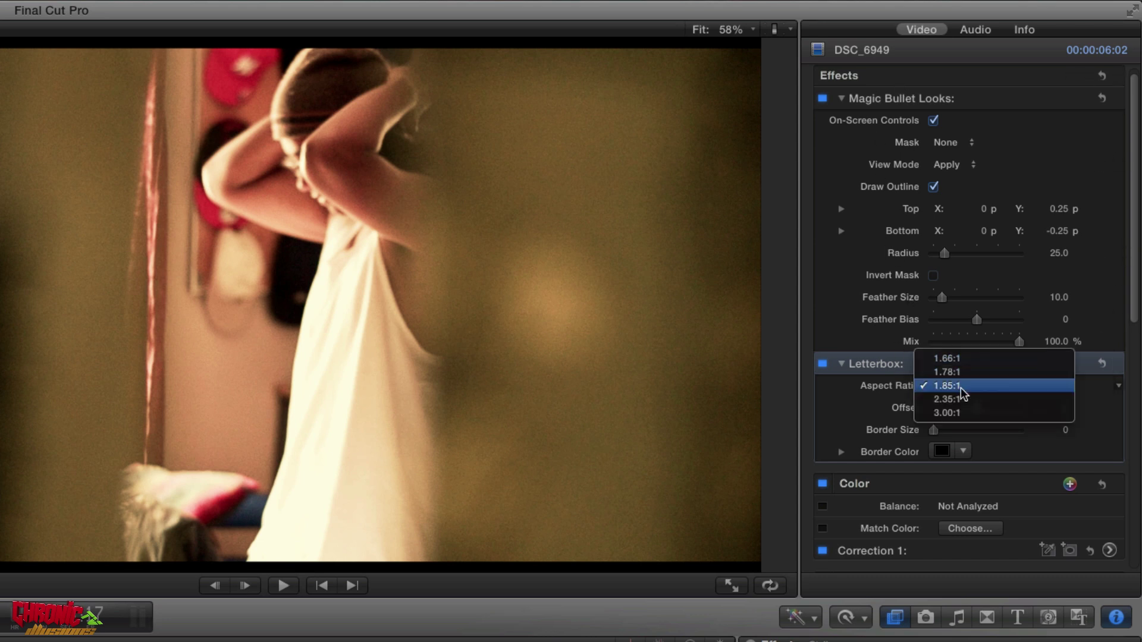
click(960, 361)
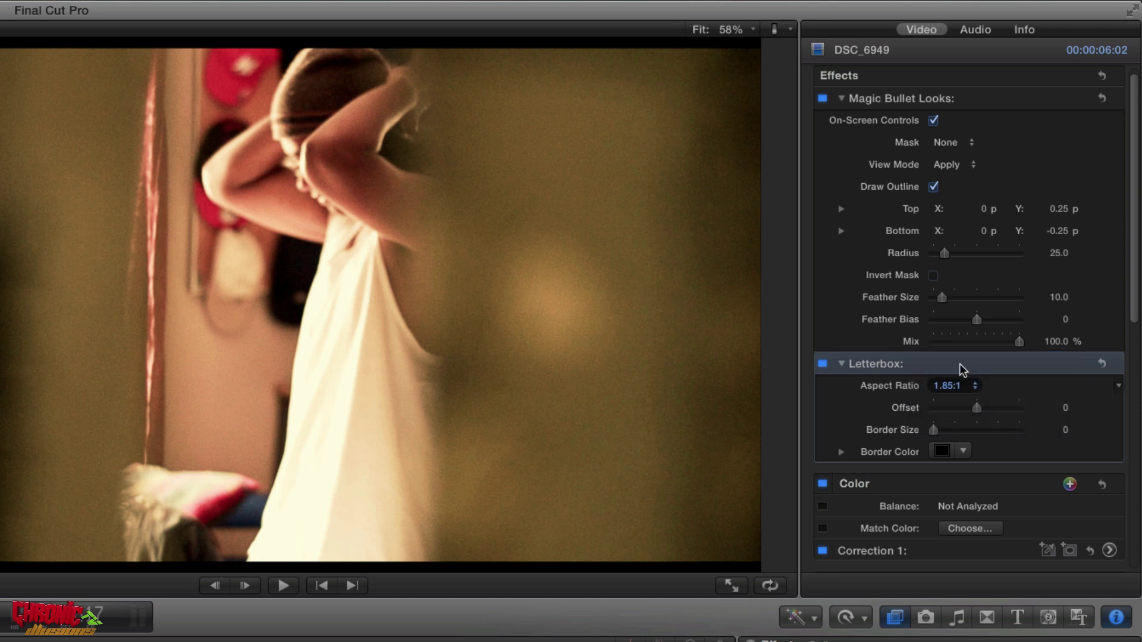
click(952, 386)
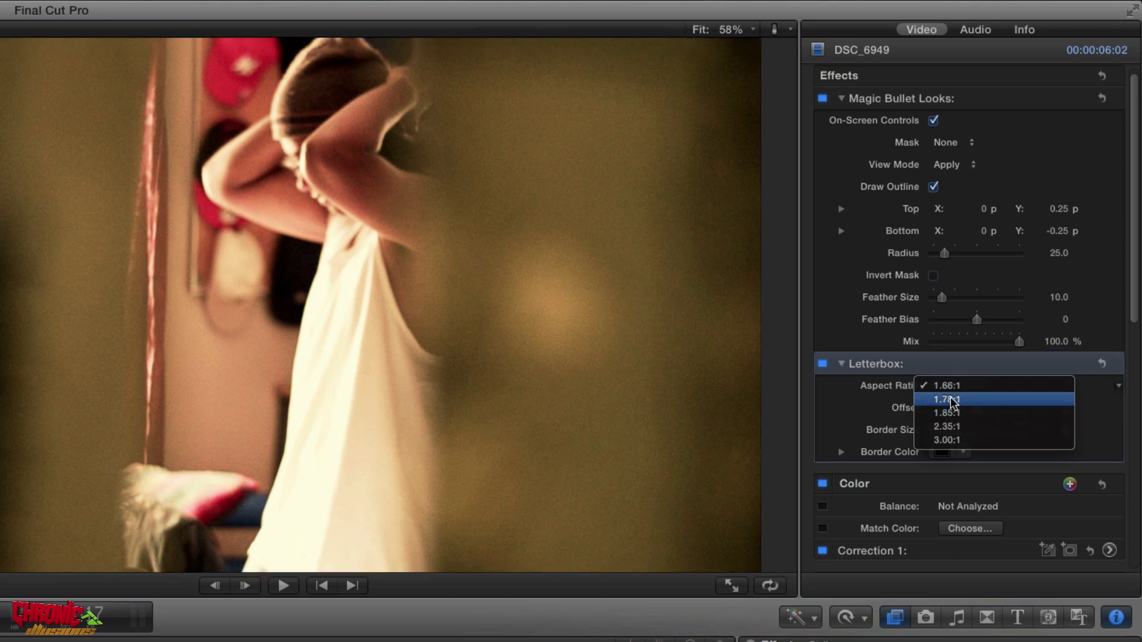
click(953, 398)
click(955, 388)
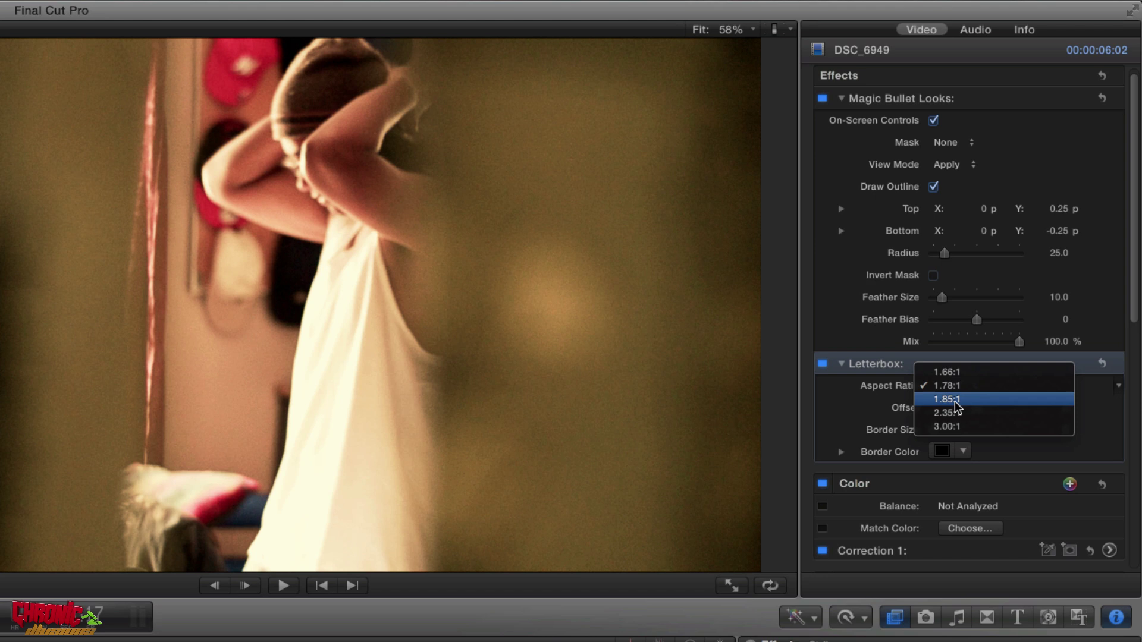
click(958, 399)
click(958, 393)
click(955, 399)
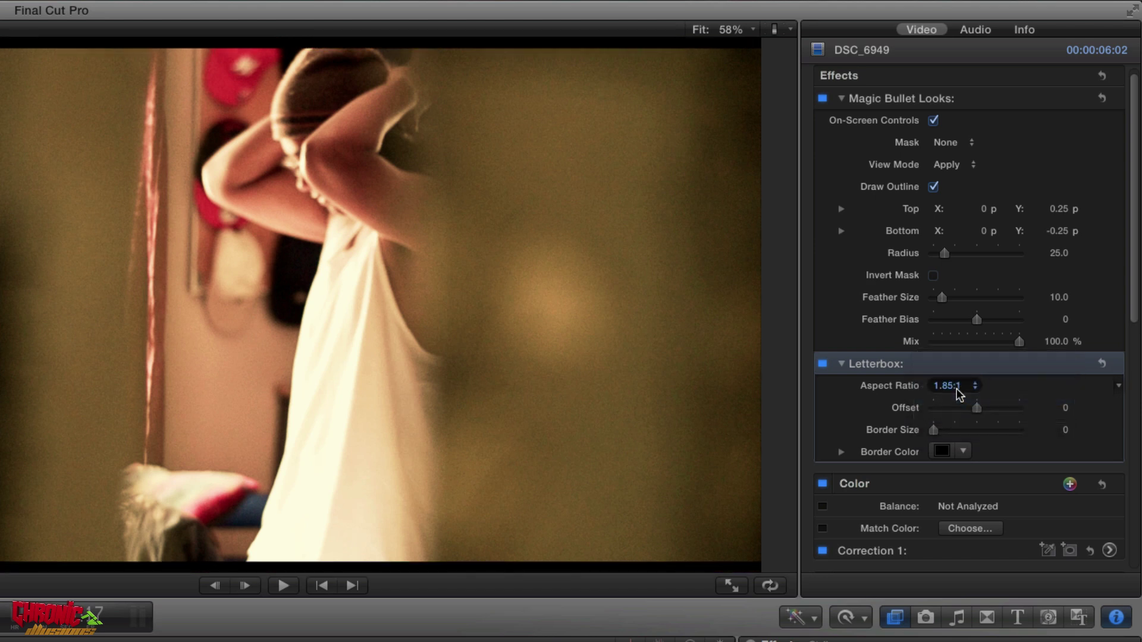
click(956, 389)
click(955, 399)
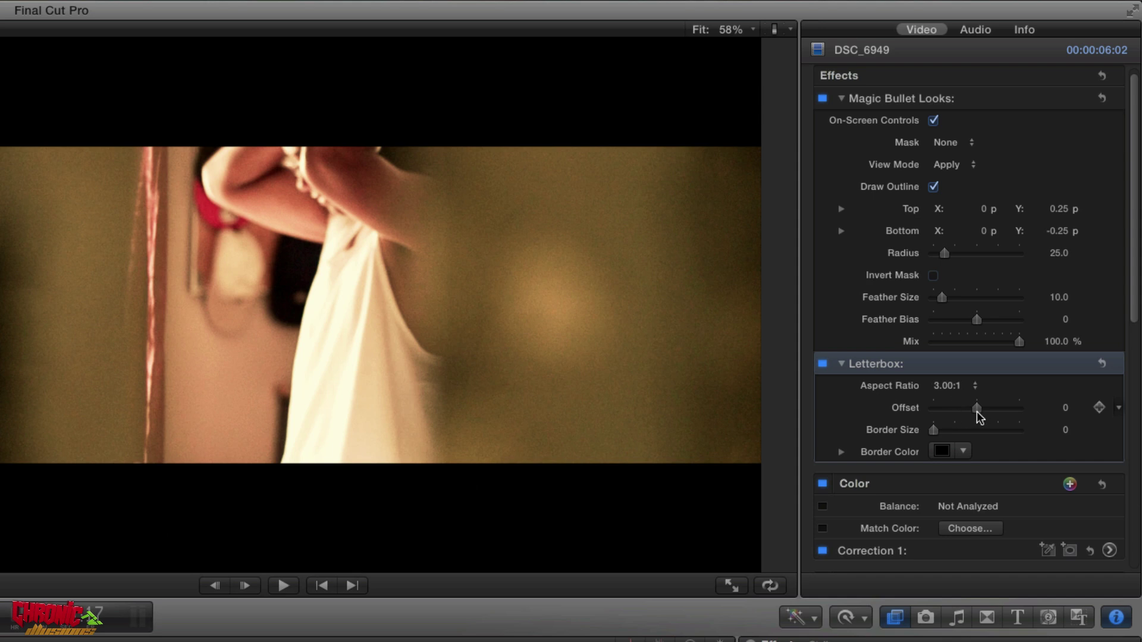
Try the Offset, Border Size and Border Color controls, then set the aspect ratio to 2.35:1.
drag(976, 409, 1023, 416)
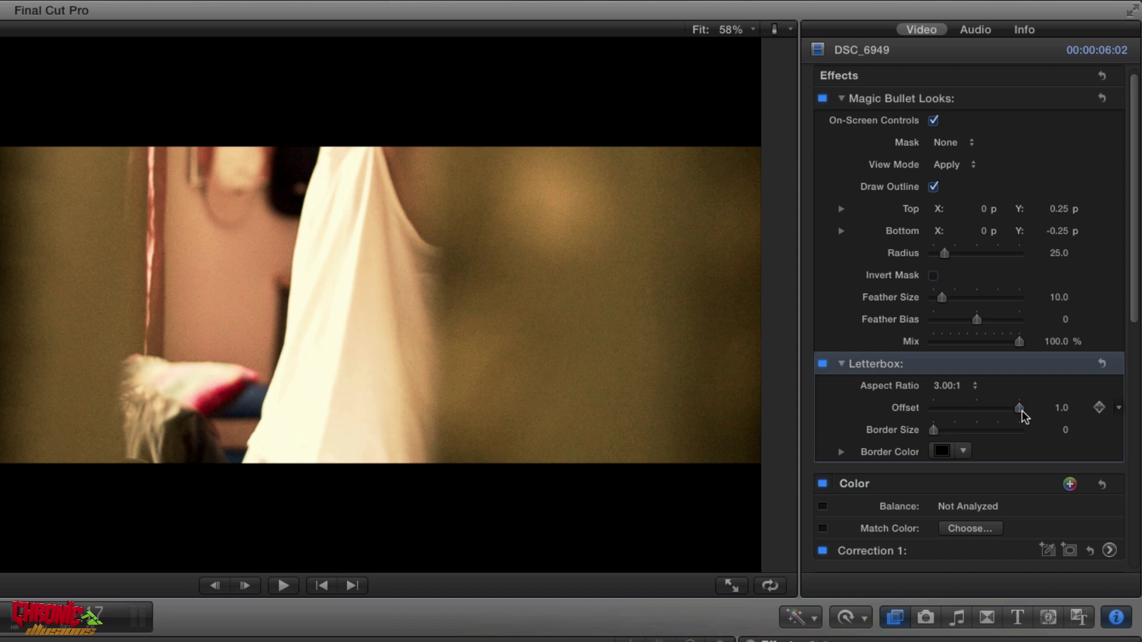
key(super+z)
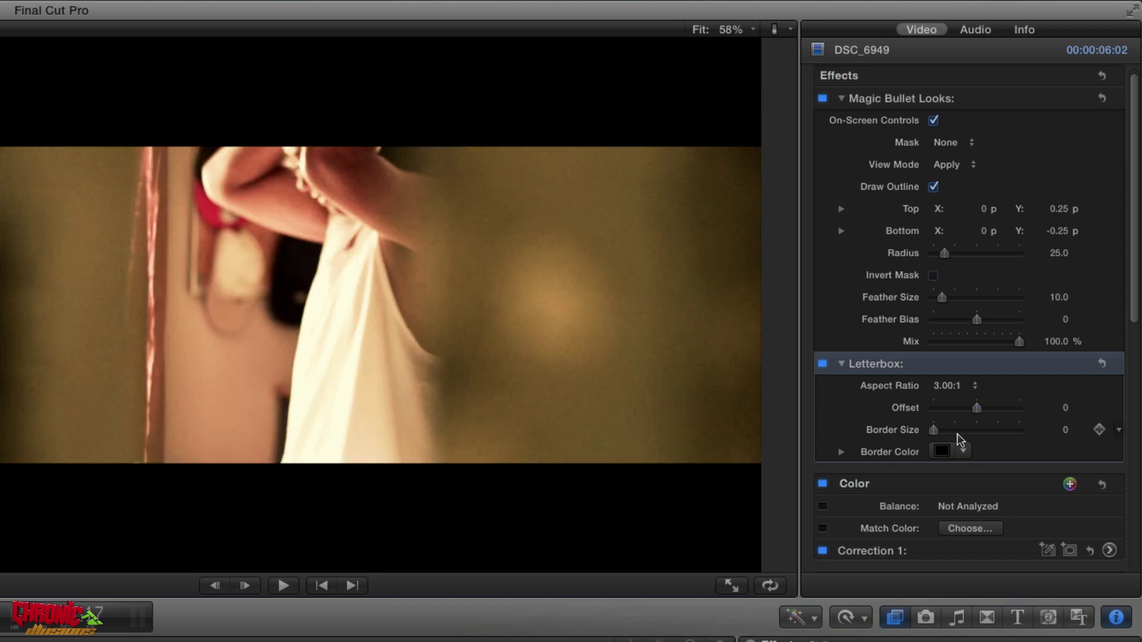
drag(934, 431, 913, 440)
click(962, 453)
click(1002, 450)
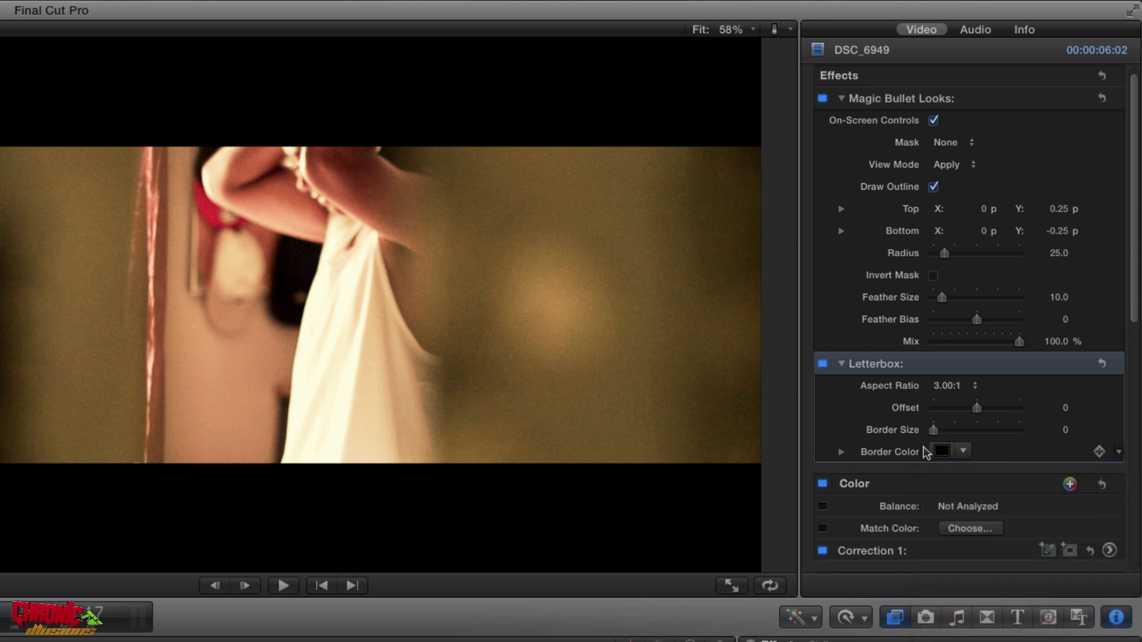
click(973, 388)
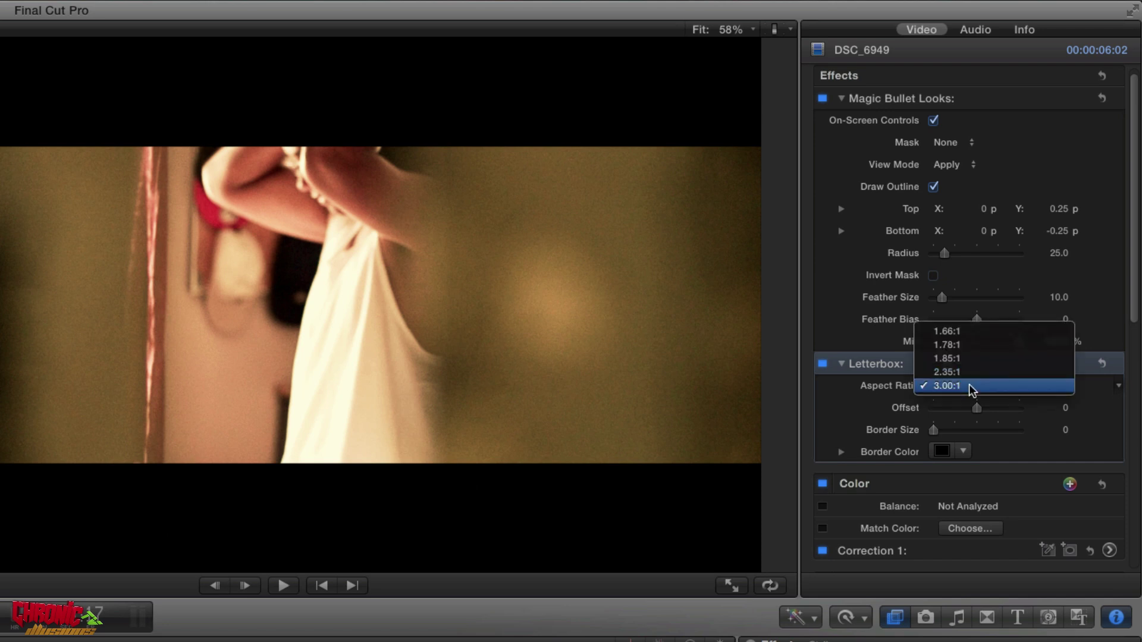
click(962, 372)
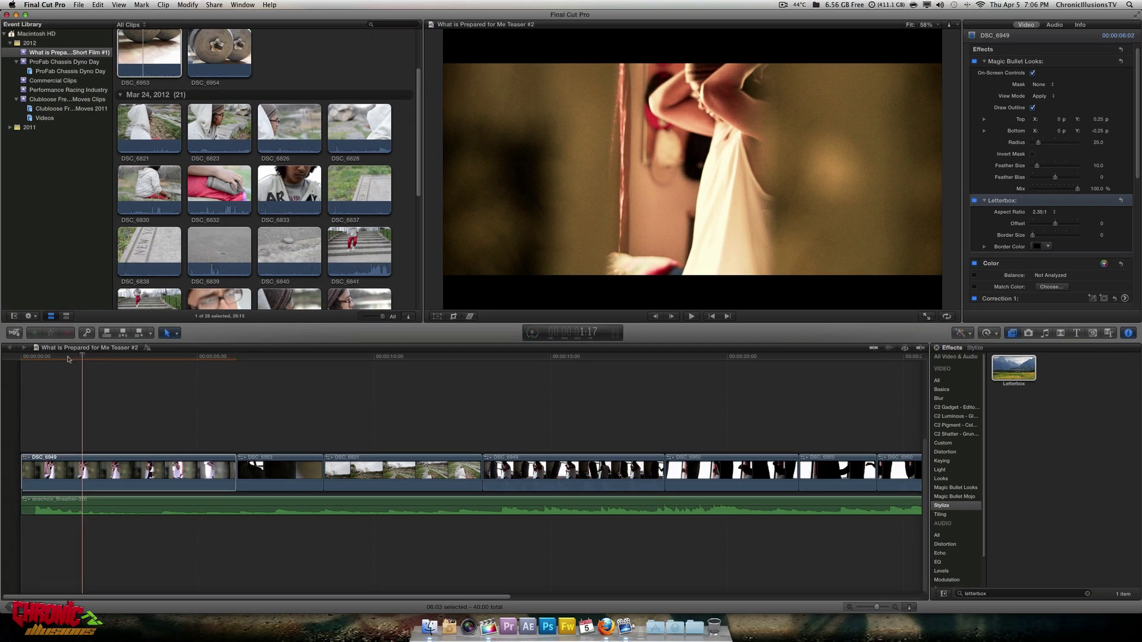
Drag the playhead back to the start of clip DSC_6949 to review the 2.35:1 letterbox.
drag(68, 359, 106, 408)
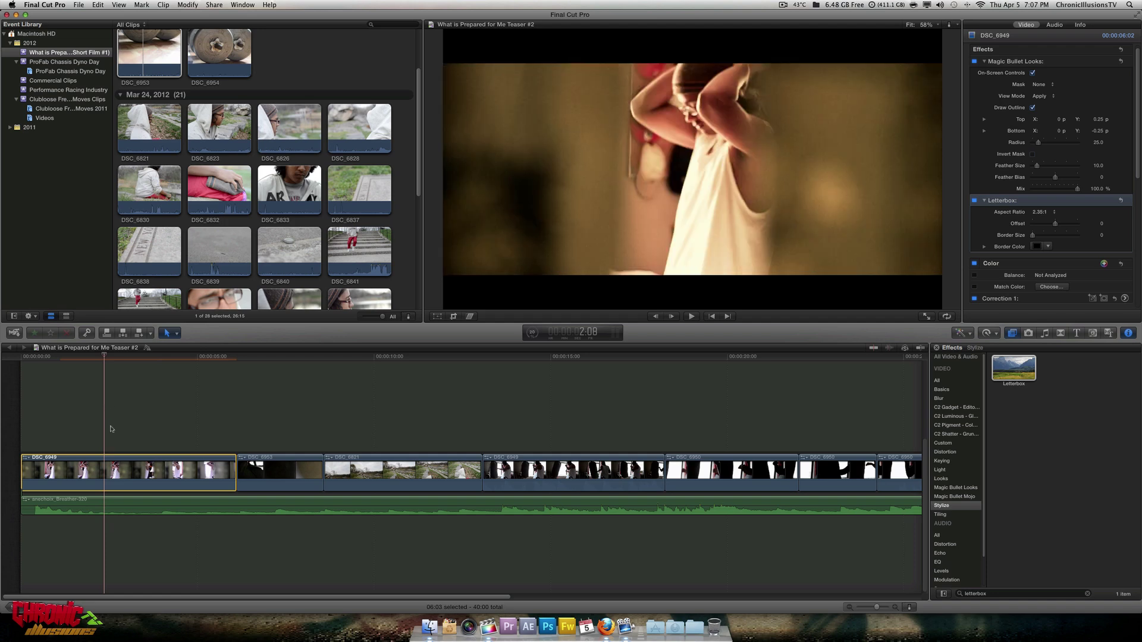